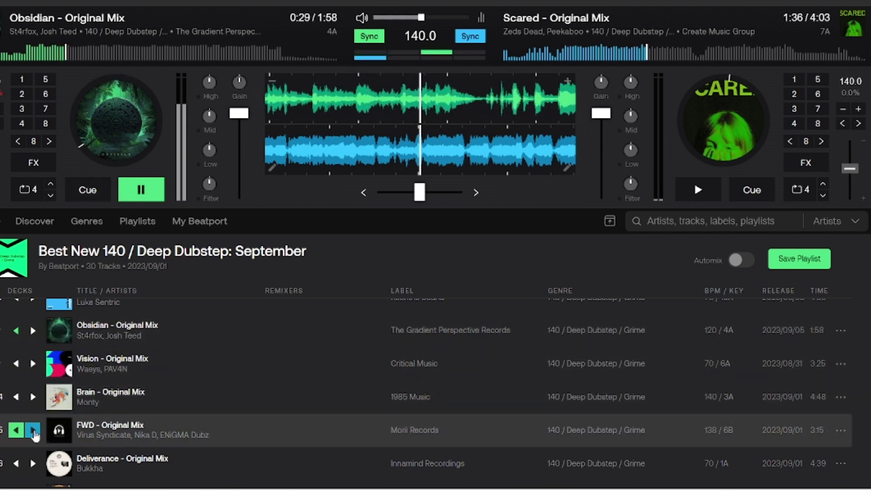
Load FWD - Original Mix on the blue deck and transition playback to it, stopping Obsidian on the green deck
click(33, 431)
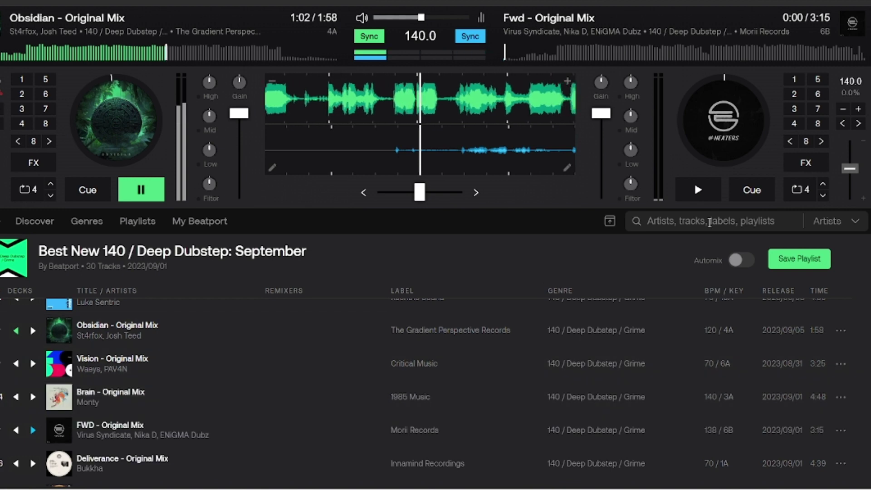
click(699, 193)
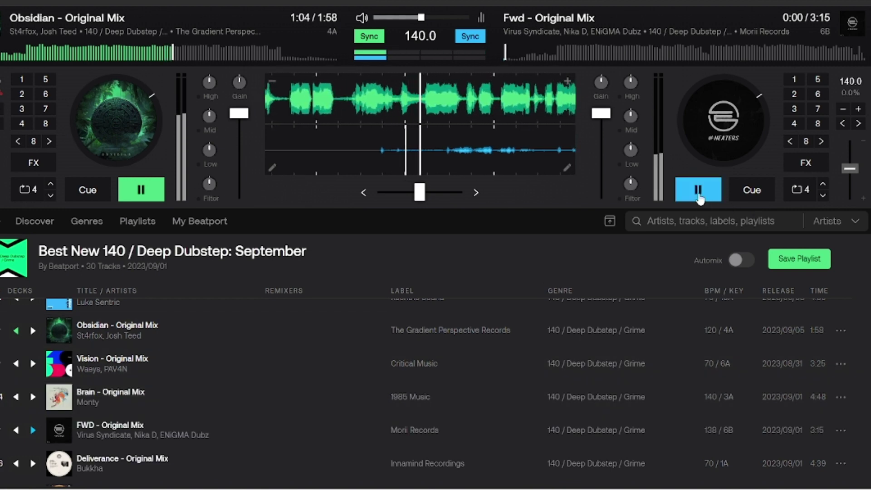
click(141, 190)
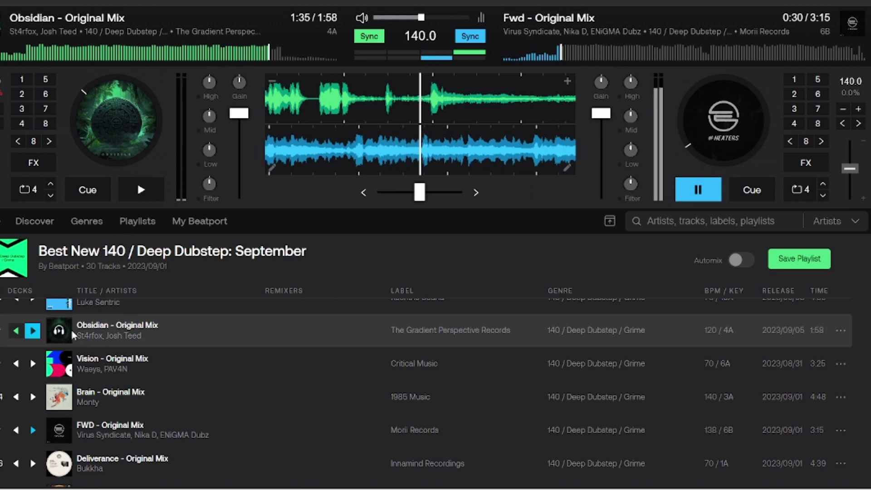
Load Prophetic Silence - Original Mix on the green deck and transition playback to it, stopping FWD on the blue deck
scroll(95, 359, down, 4)
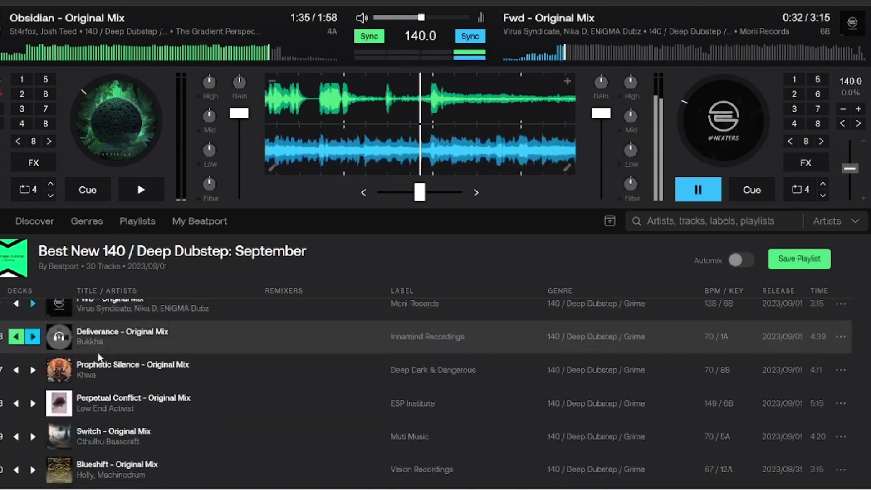
click(17, 371)
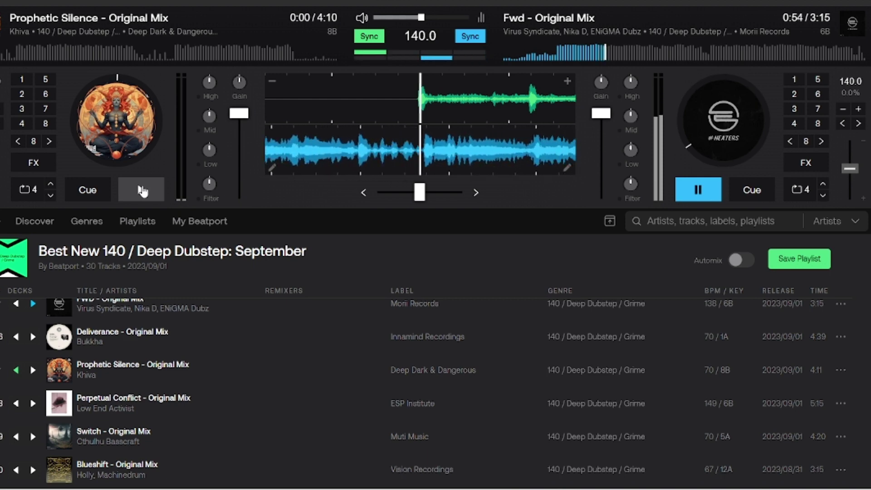
click(142, 190)
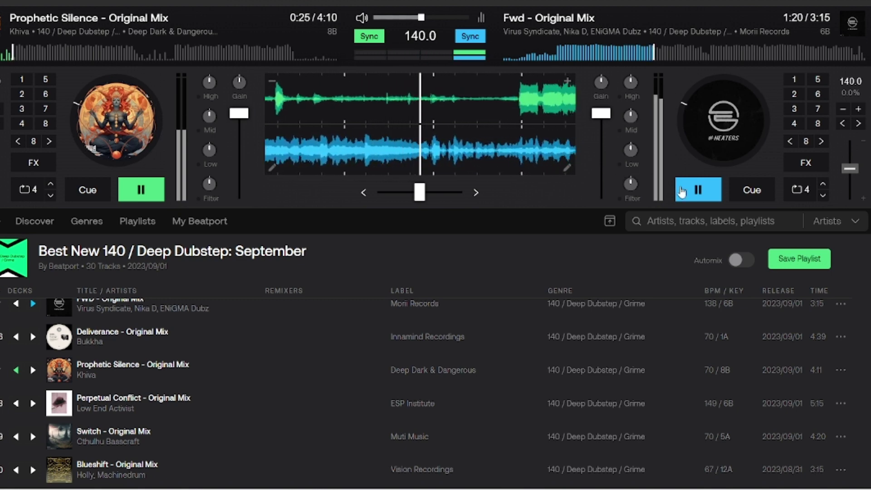
click(699, 194)
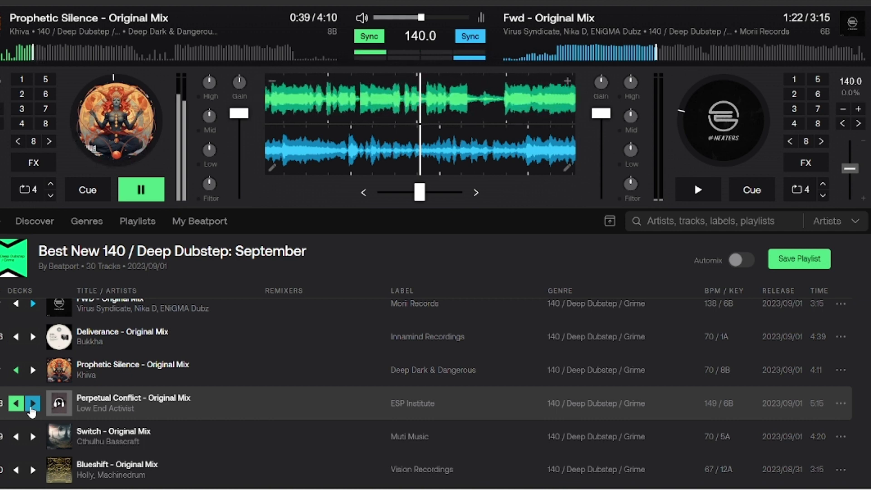
Load Perpetual Conflict - Original Mix on the blue deck and transition playback to it, stopping Prophetic Silence on the green deck
click(33, 403)
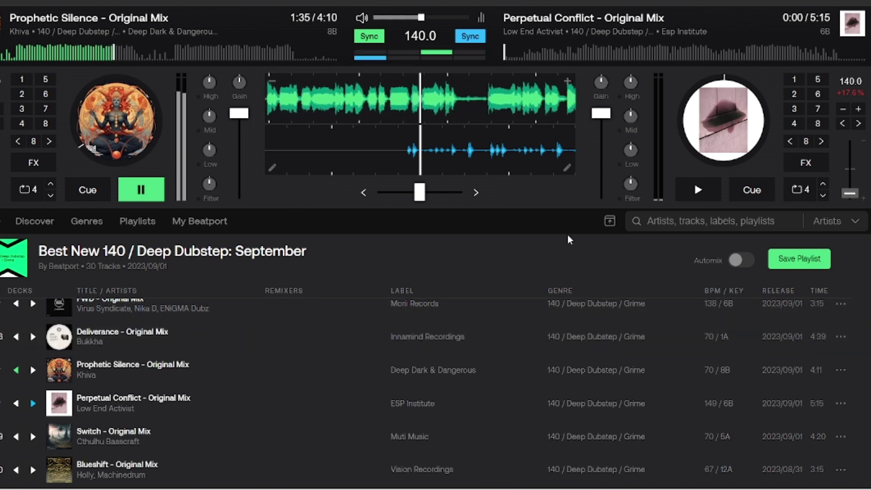
click(697, 190)
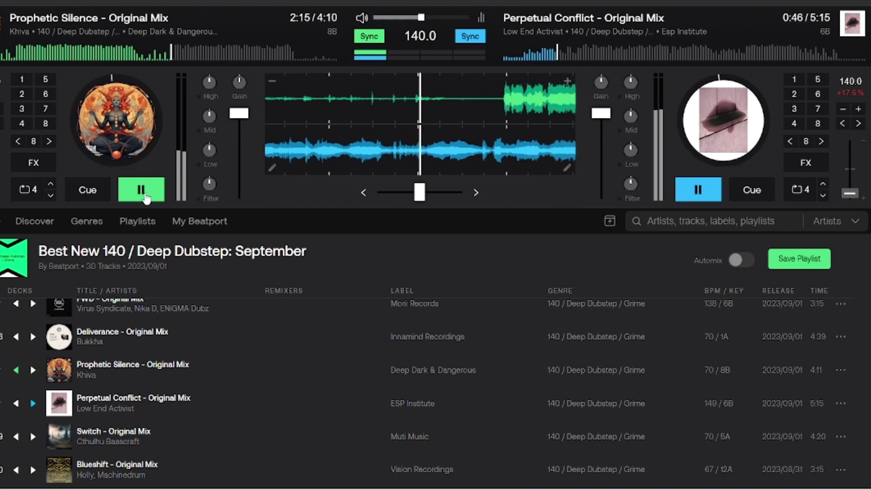
click(141, 190)
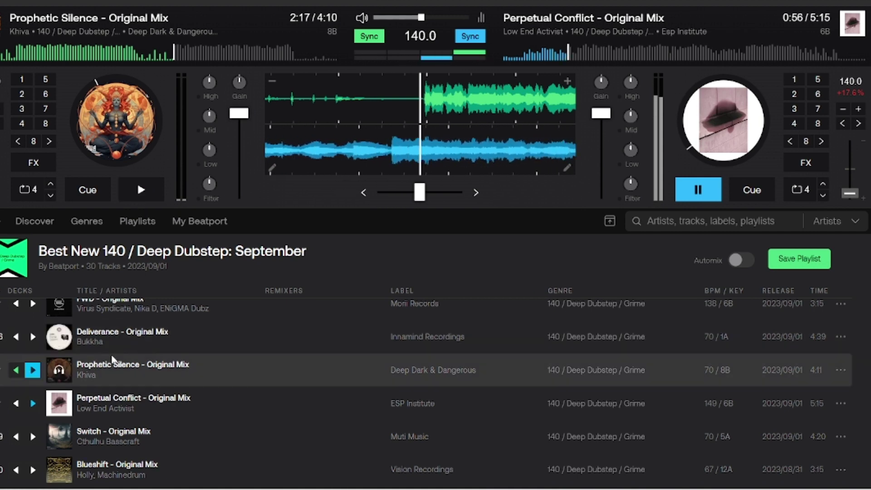
Look through the September 140 / Deep Dubstep playlist and load Deliverance - Original Mix on the green deck
scroll(112, 364, up, 15)
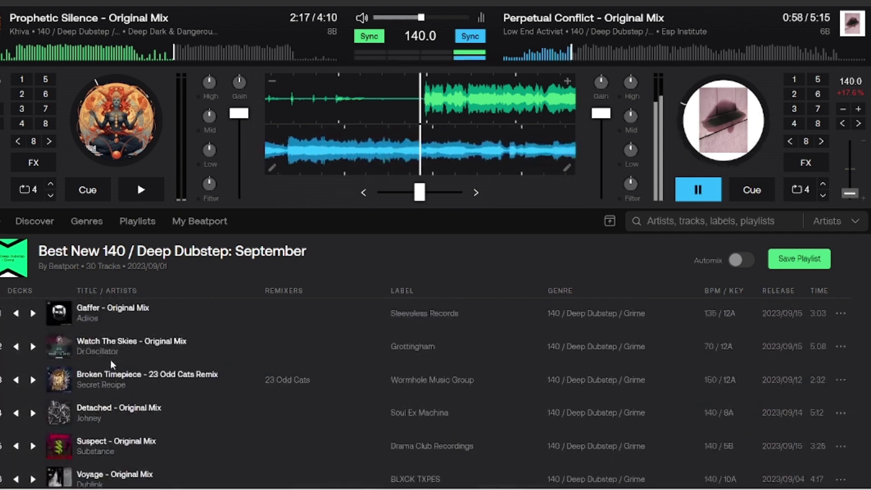
scroll(110, 361, up, 5)
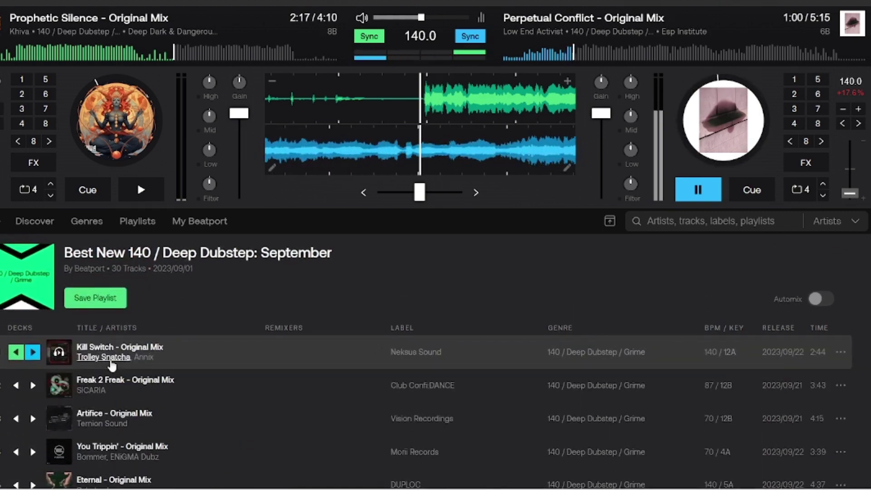
scroll(112, 366, down, 2)
scroll(112, 366, down, 20)
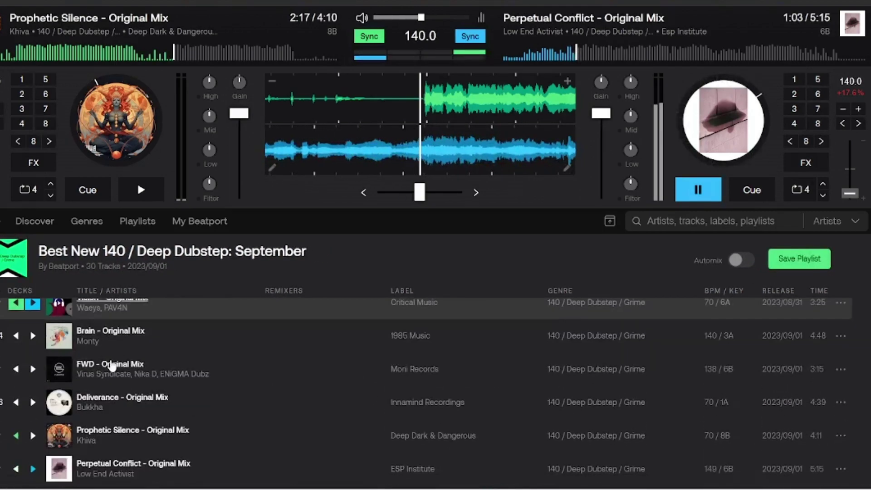
scroll(111, 365, down, 2)
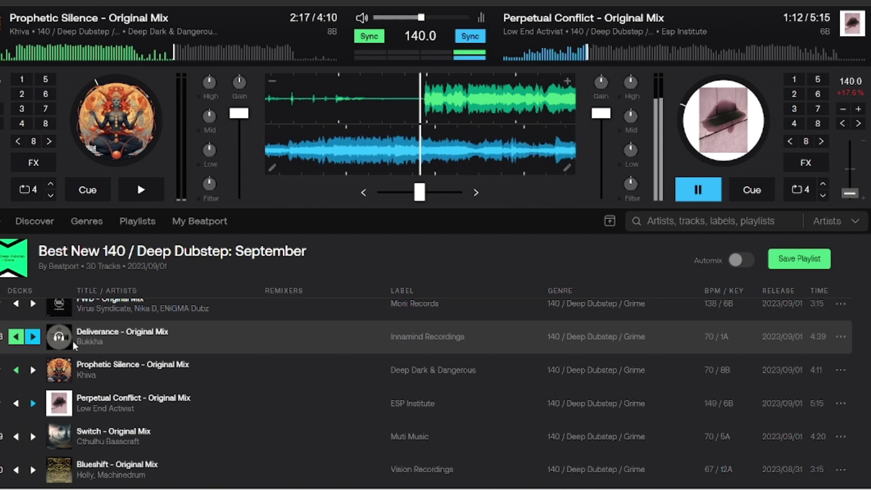
click(17, 337)
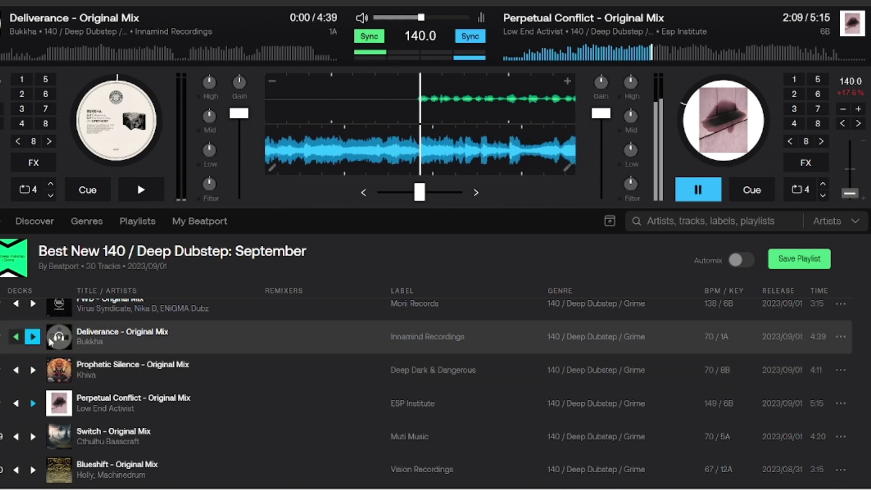
Browse the Discover page from the Top 10 tracks and charts through the curated playlists to Best of Hype
click(26, 226)
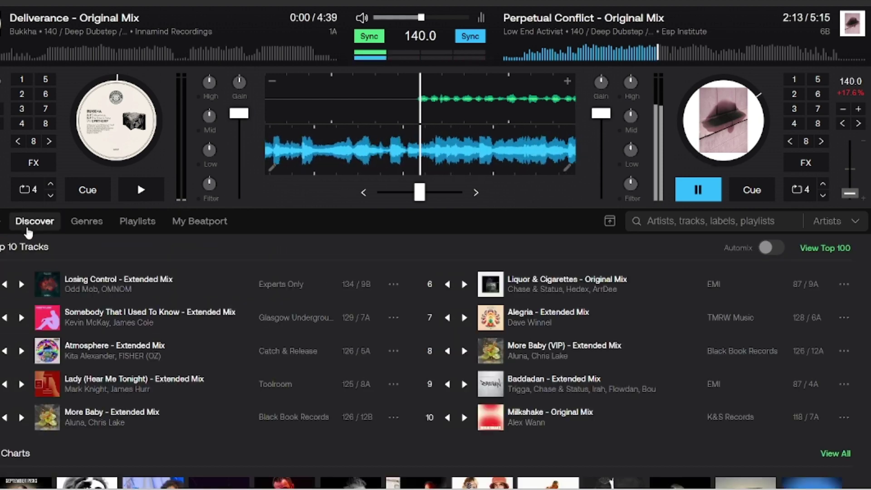
scroll(29, 267, down, 5)
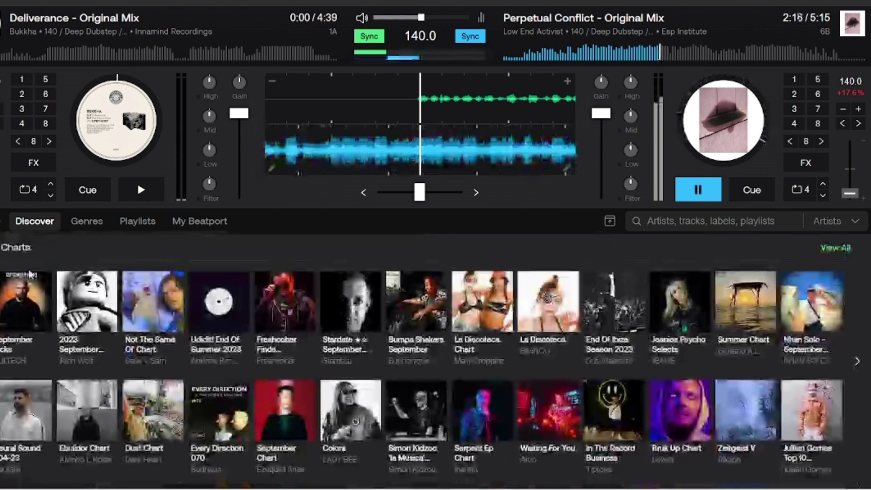
scroll(28, 270, down, 7)
scroll(27, 270, down, 3)
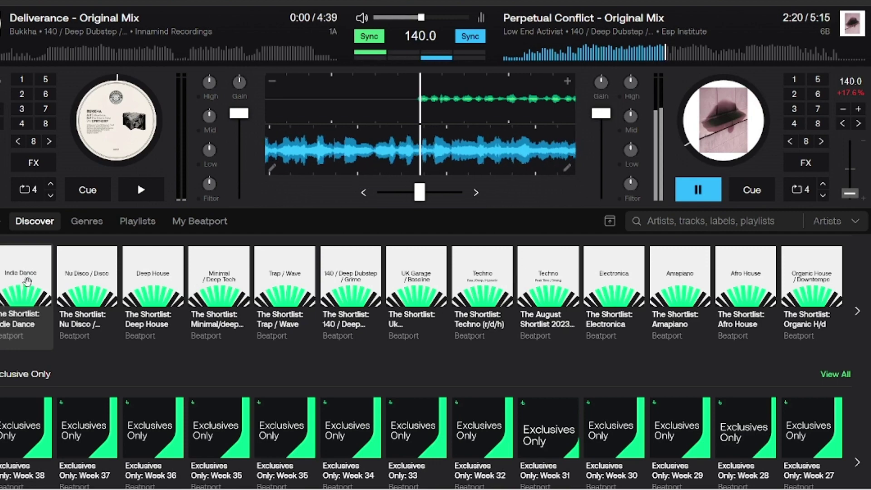
scroll(28, 285, down, 3)
scroll(28, 286, down, 4)
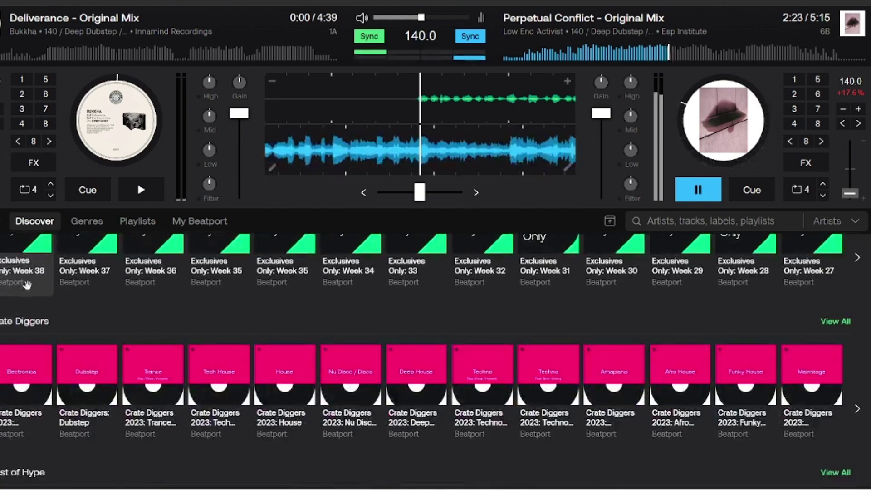
scroll(28, 285, down, 7)
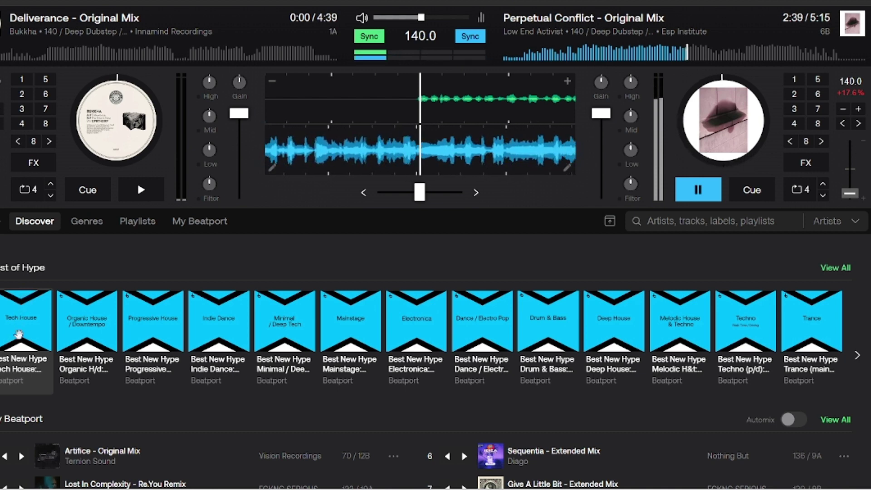
Page through the Best of Hype playlists to examine the genres and months on offer
click(860, 357)
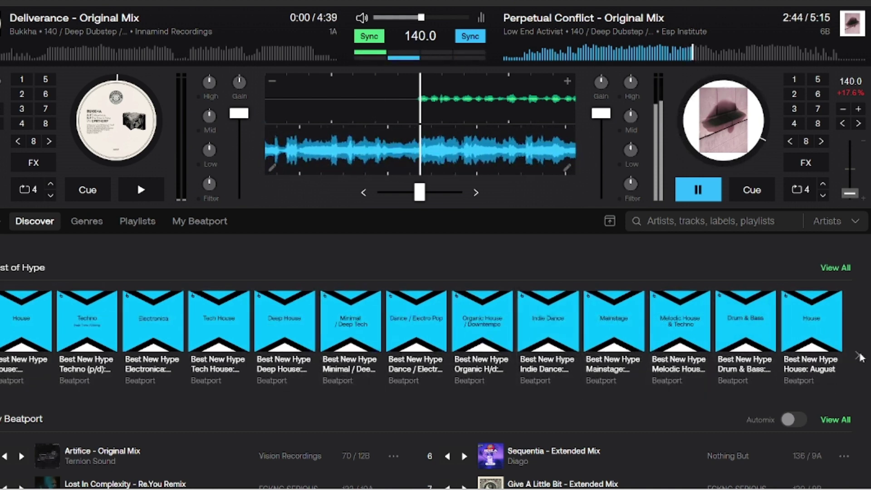
click(860, 357)
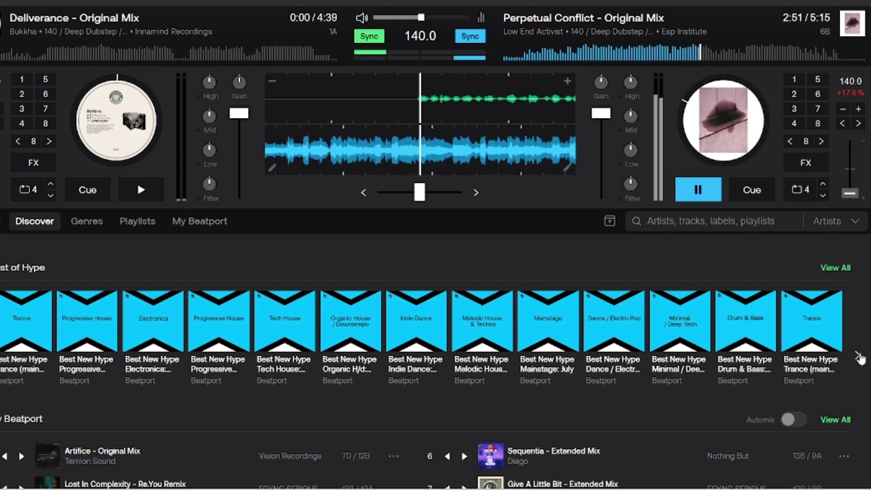
click(860, 358)
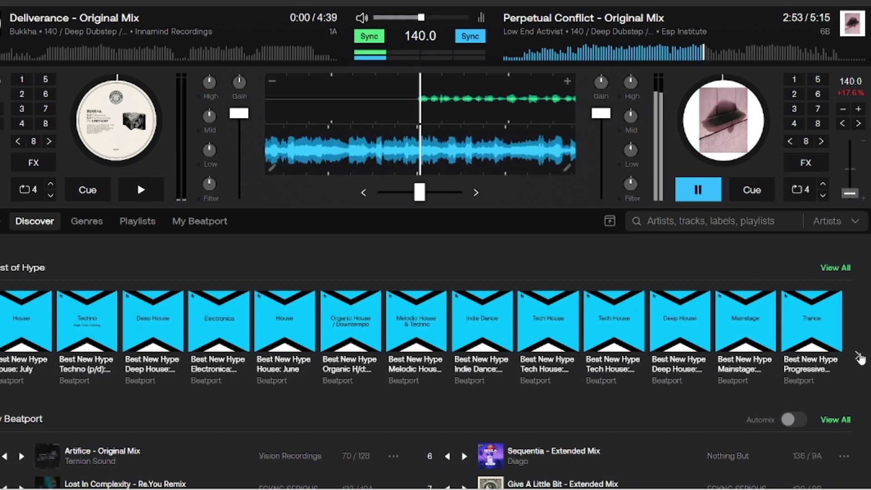
click(860, 358)
click(860, 358)
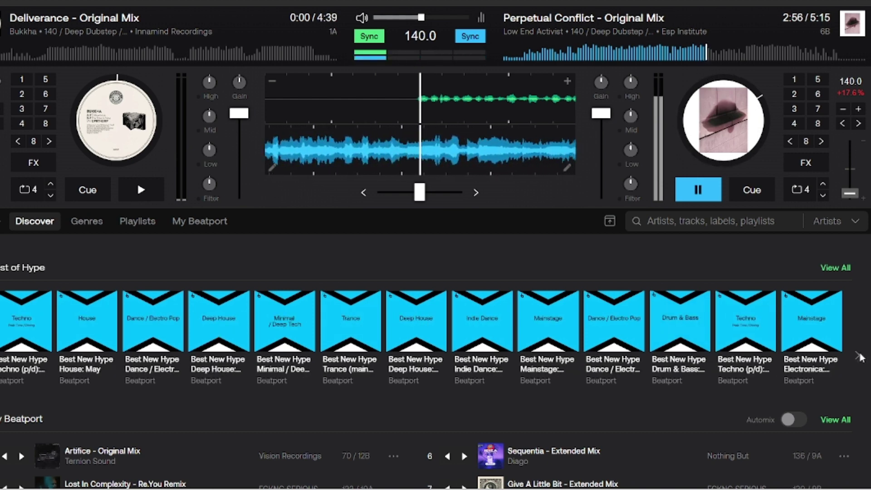
click(860, 358)
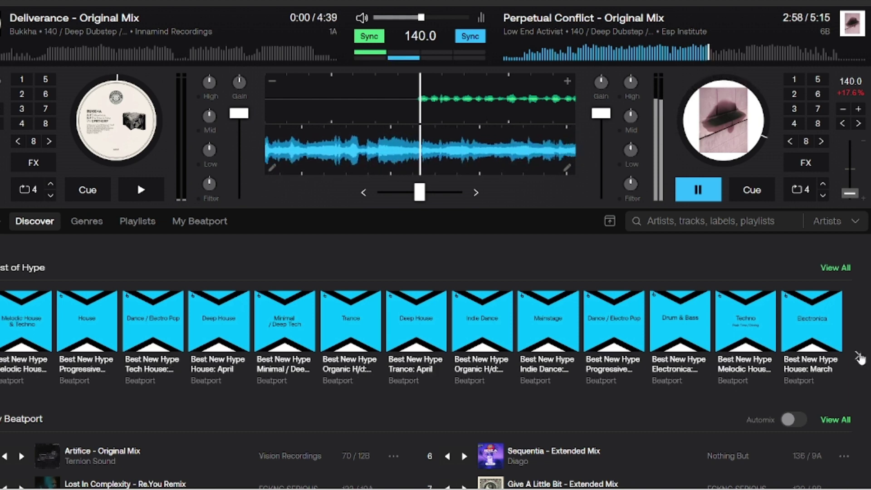
click(860, 358)
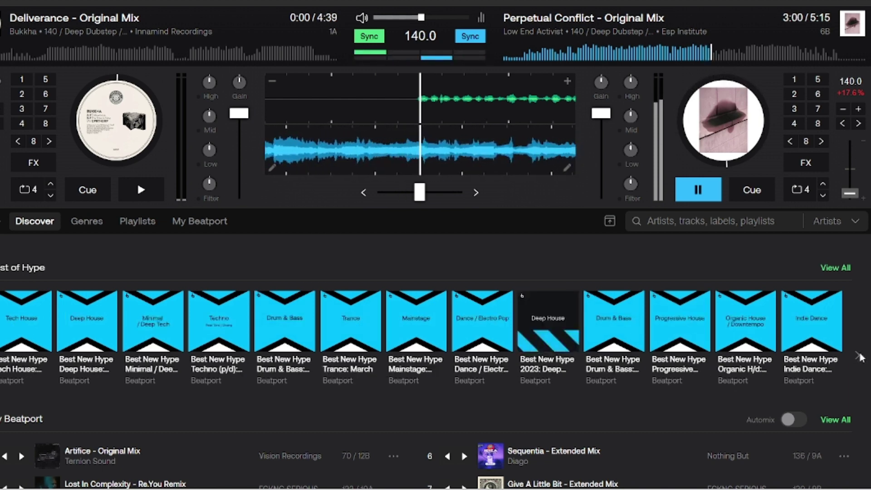
click(860, 357)
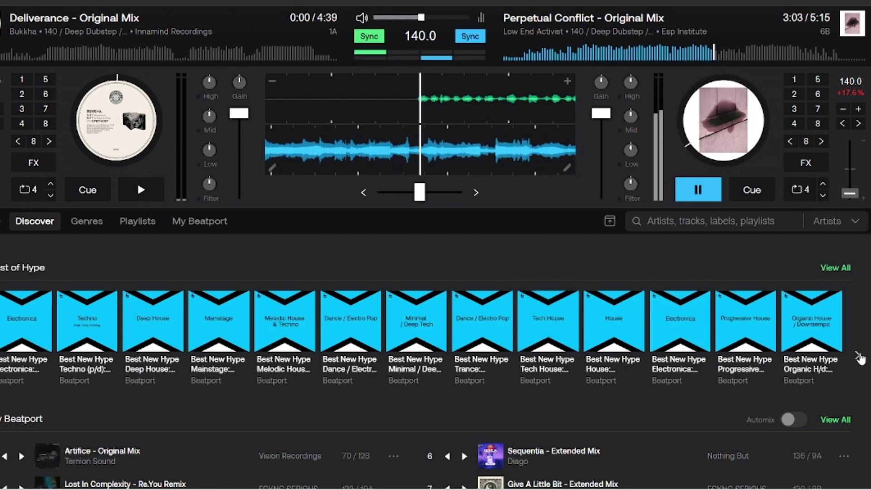
click(860, 357)
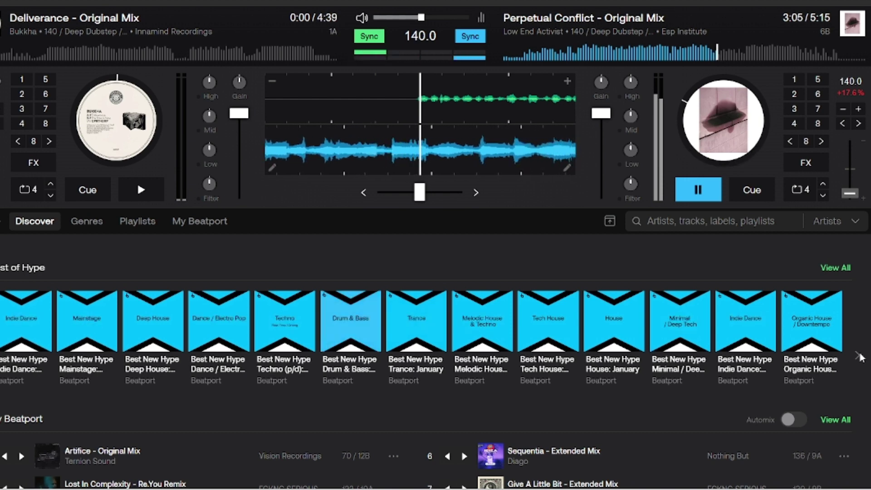
click(859, 358)
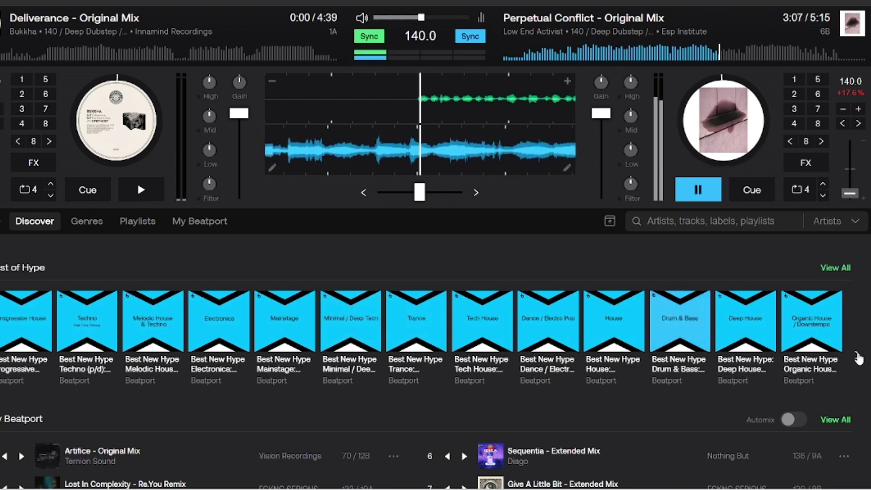
click(860, 357)
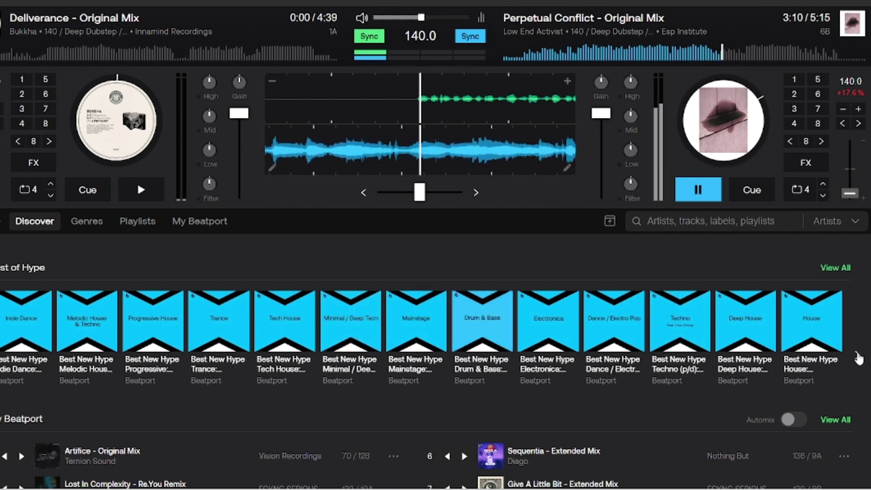
click(859, 358)
click(860, 358)
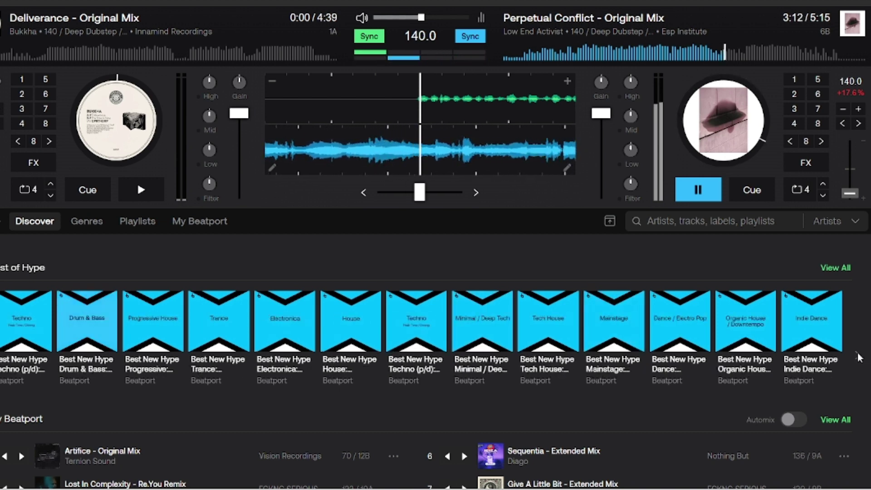
click(859, 358)
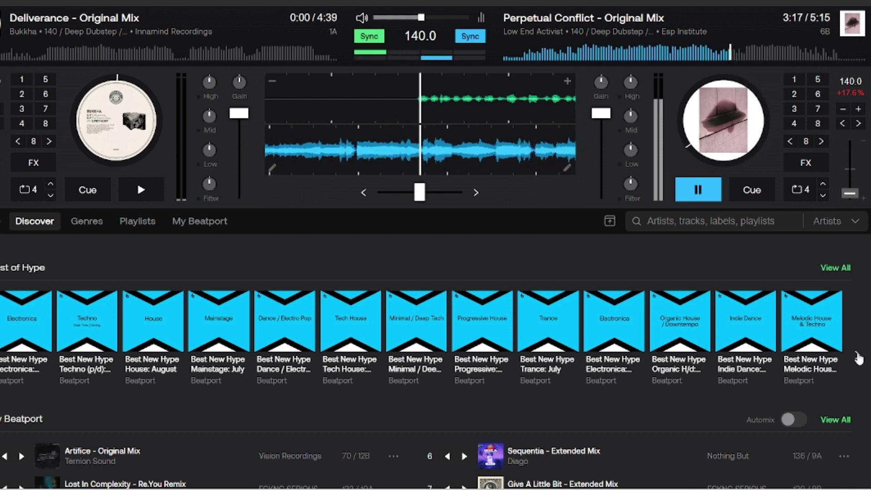
click(860, 358)
click(859, 358)
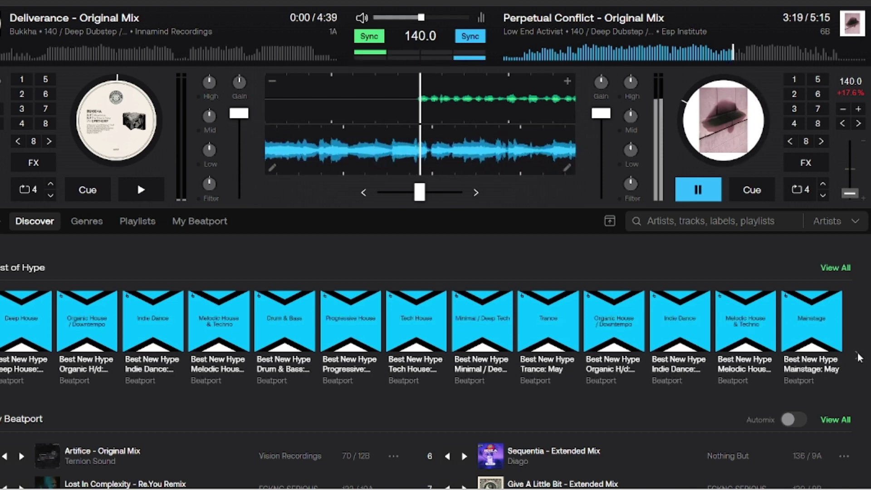
click(859, 359)
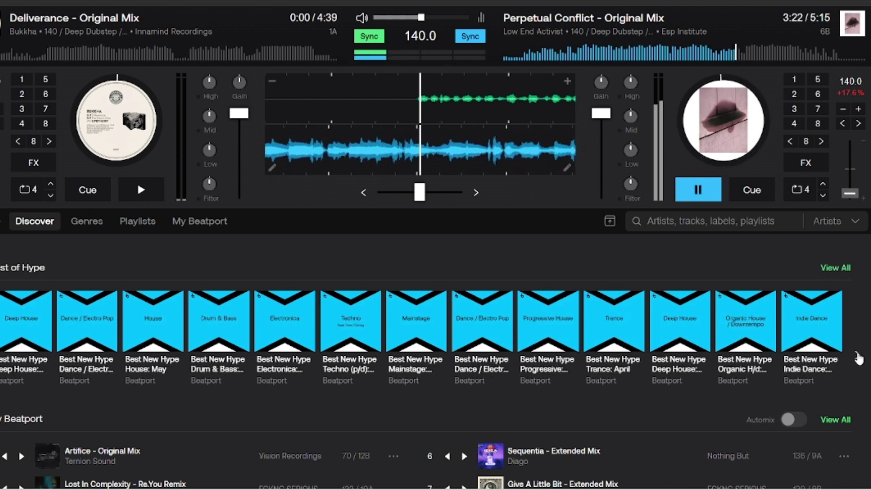
click(860, 358)
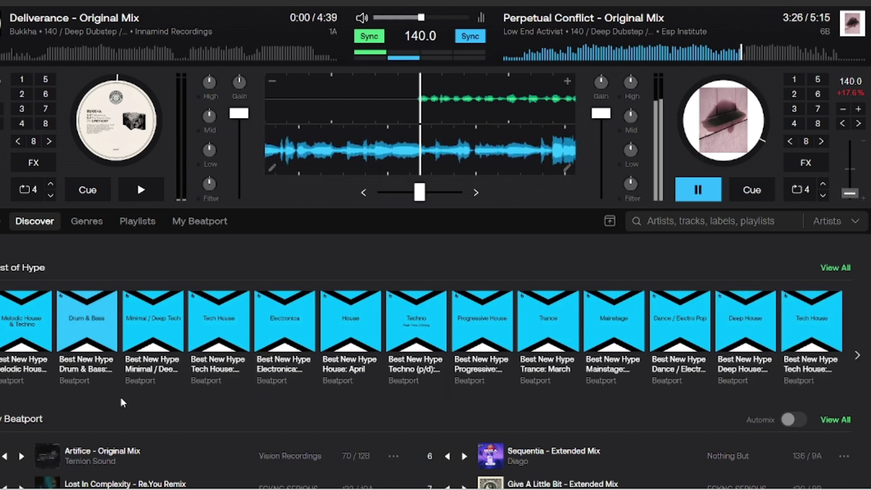
Open the Top 100 of the 140 / Deep Dubstep / Grime genre and browse down to the tracks around number 45
click(89, 227)
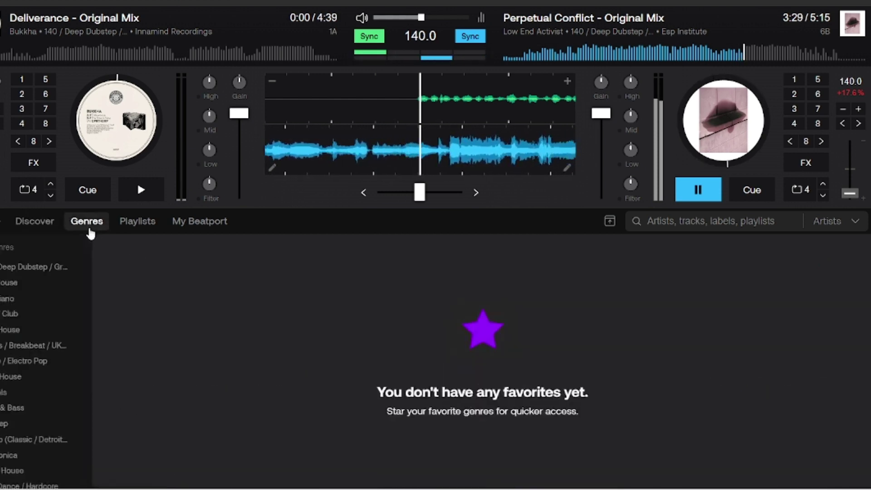
click(35, 271)
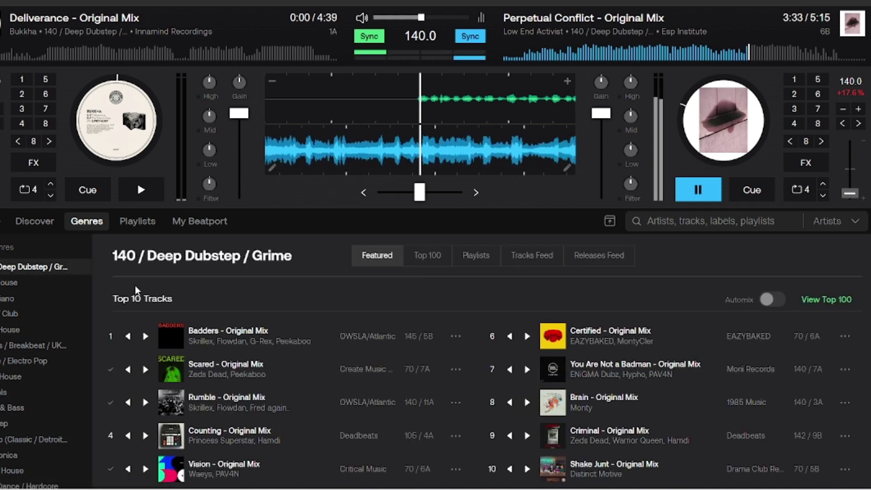
click(432, 263)
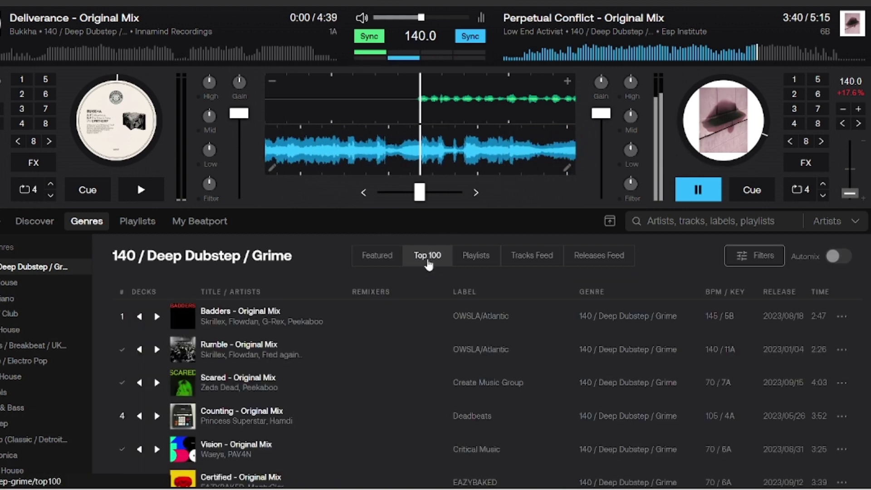
scroll(286, 353, down, 5)
scroll(284, 353, down, 20)
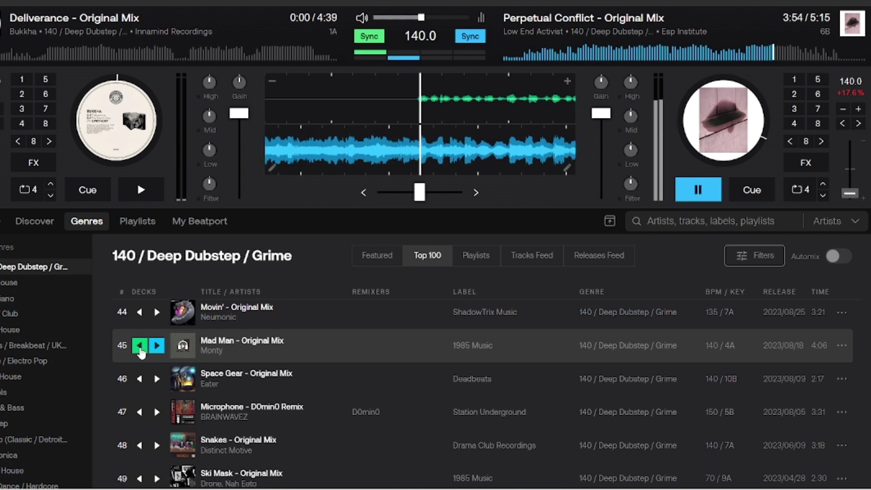
Load Mad Man - Original Mix on the green deck and transition playback to it, stopping Perpetual Conflict on the blue deck
click(140, 350)
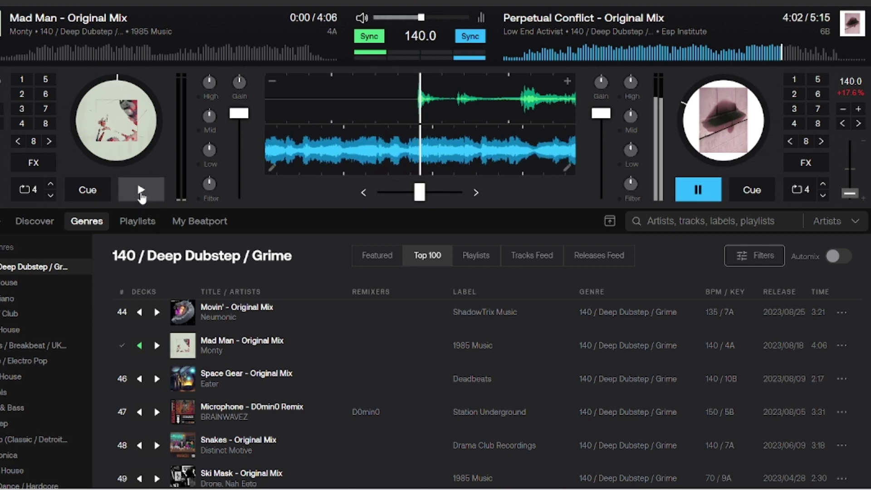
click(142, 191)
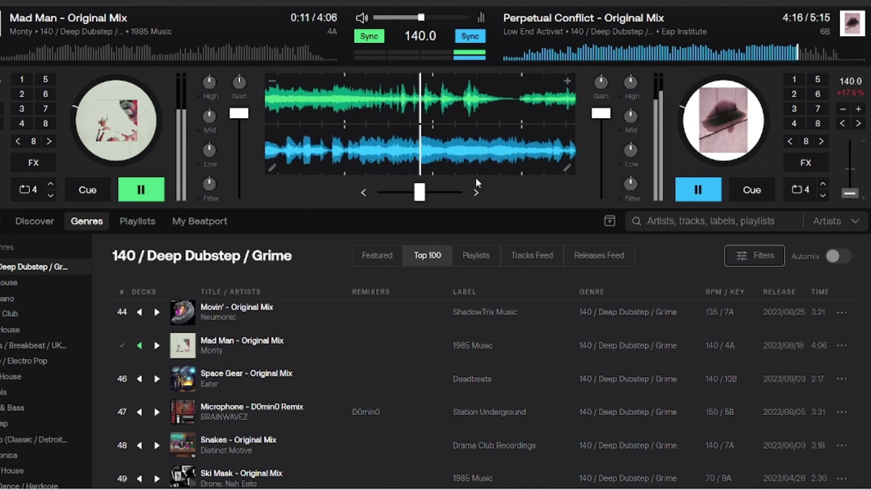
click(698, 192)
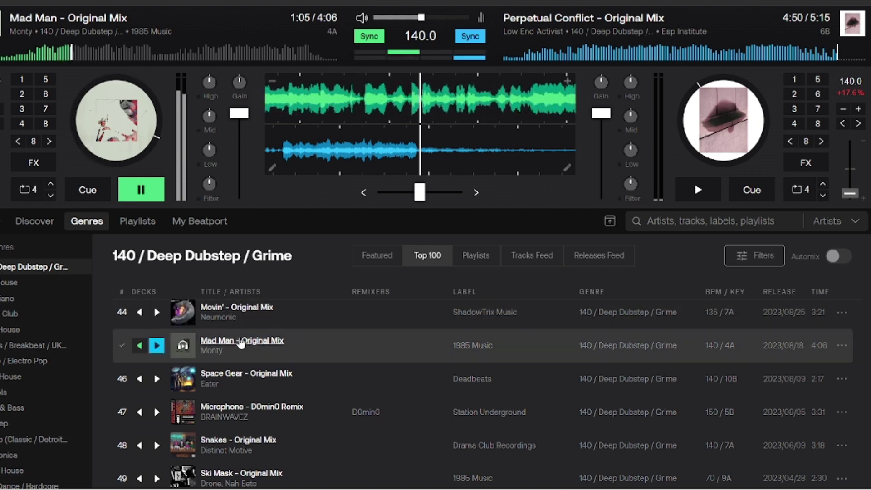
Load Raw - Original Mix from the Top 100 on the blue deck and transition playback to it, stopping Mad Man on the green deck
scroll(244, 355, down, 6)
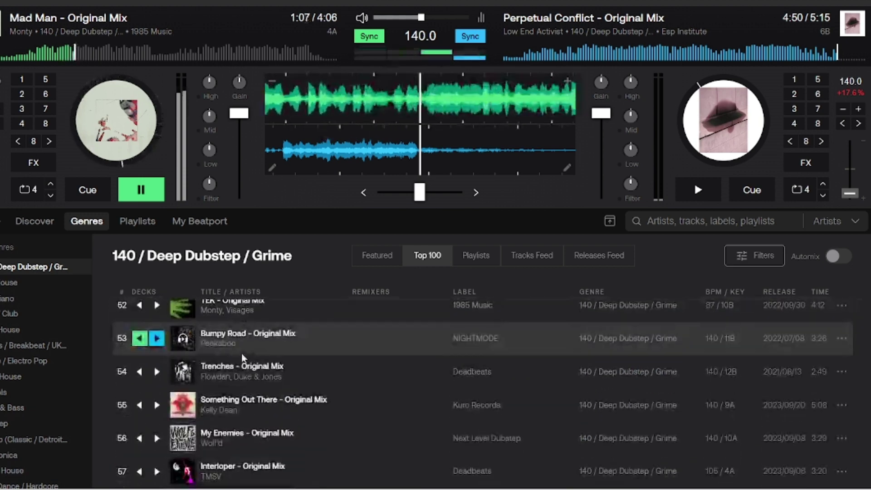
scroll(243, 357, down, 2)
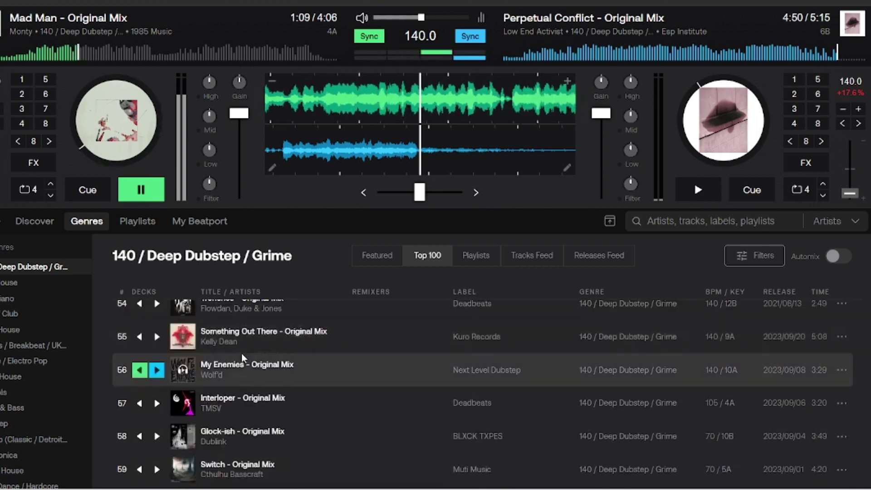
scroll(243, 356, down, 1)
scroll(244, 359, down, 1)
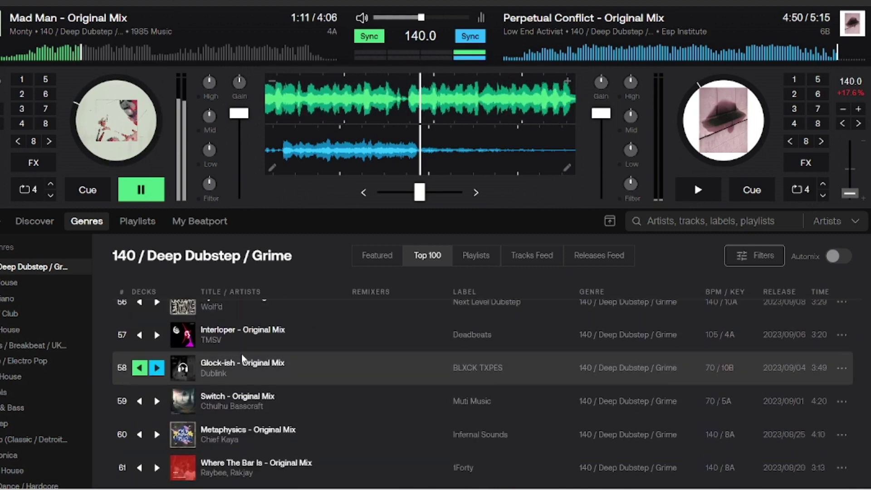
scroll(244, 358, down, 1)
scroll(244, 358, down, 1)
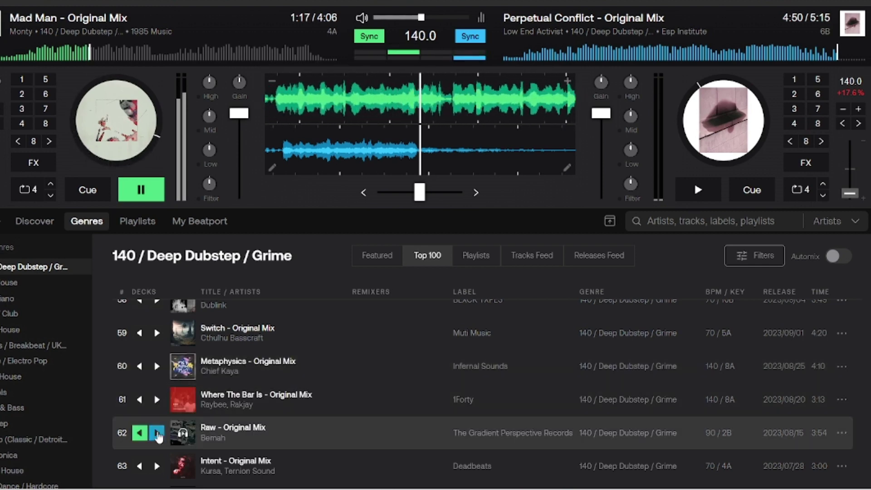
click(157, 434)
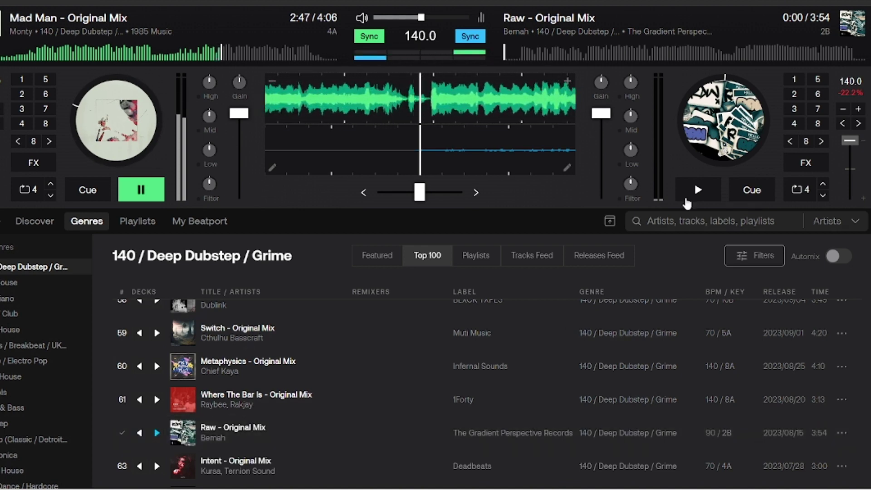
click(697, 192)
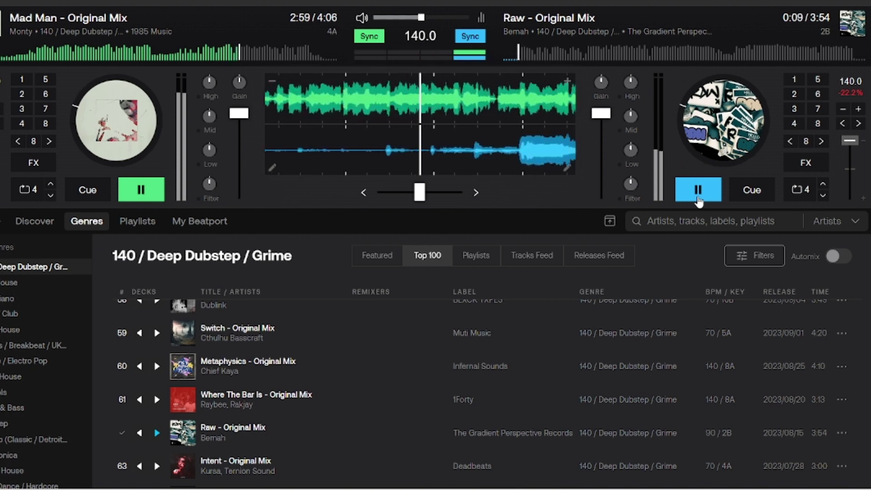
click(152, 195)
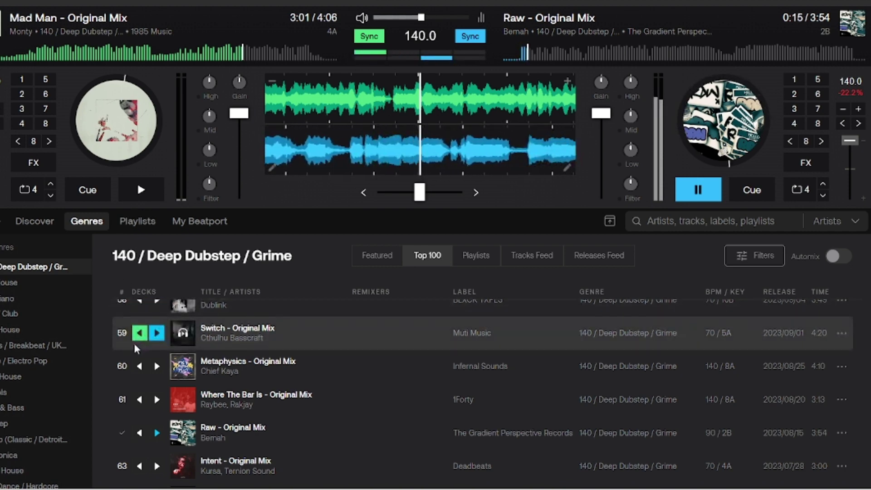
Find Bliss - Original Mix further down the Top 100 and load it on the green deck
scroll(136, 350, down, 6)
scroll(136, 349, down, 1)
scroll(136, 348, up, 1)
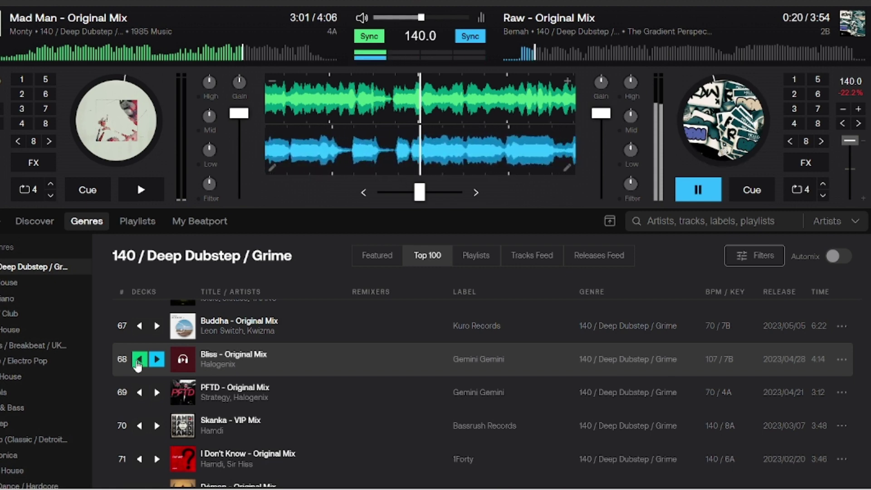
click(139, 363)
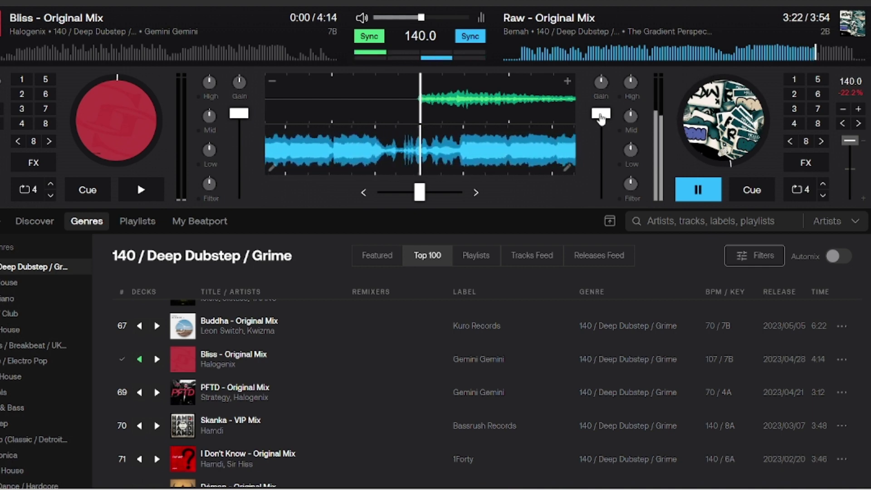
Lower the blue deck's volume fader to its minimum and stop Raw
drag(602, 122, 591, 202)
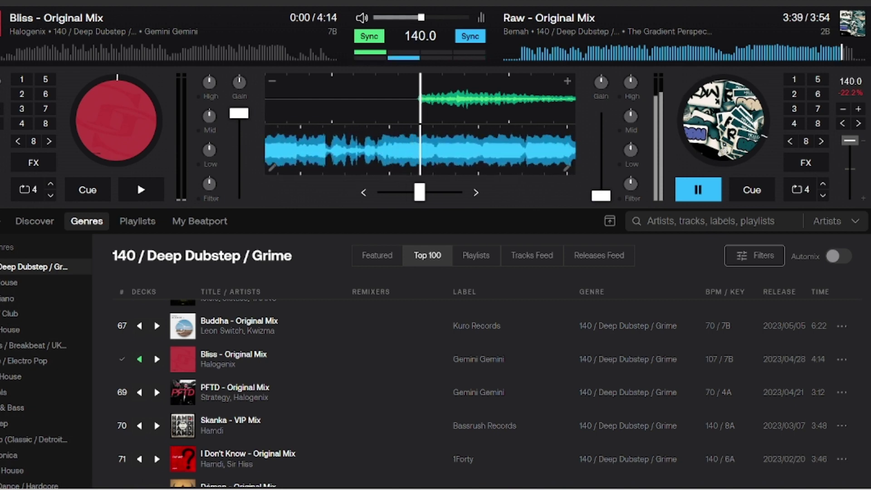
click(688, 193)
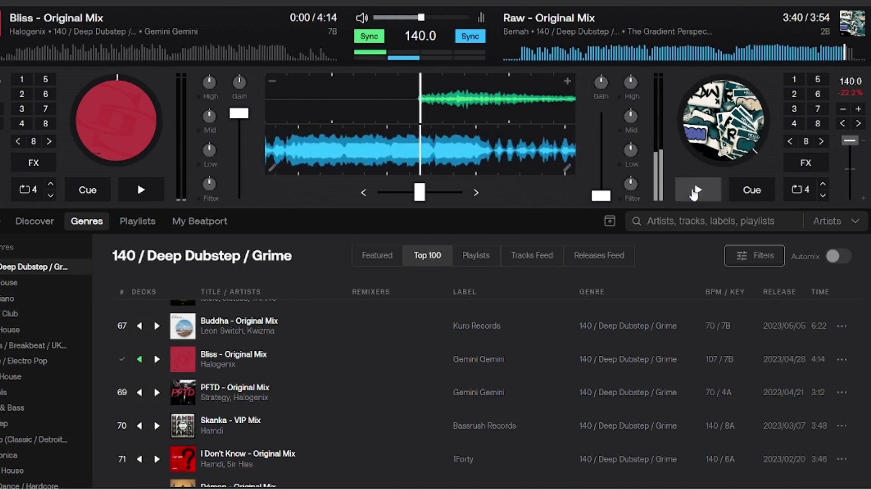